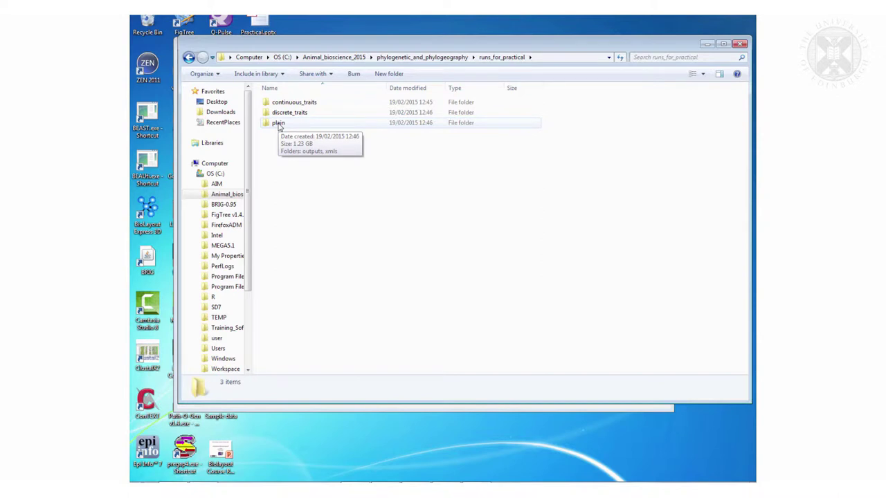
Open the outputs folder inside plain and widen the Name column to show the full file names
double_click(279, 123)
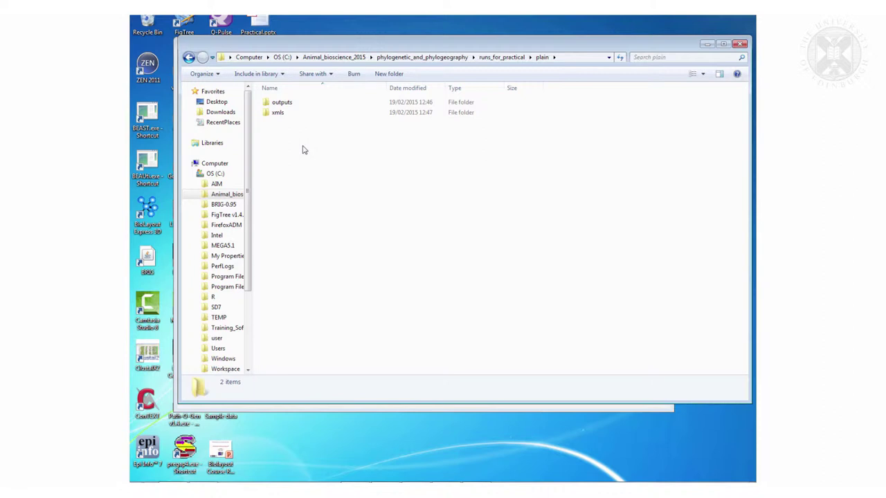
double_click(294, 104)
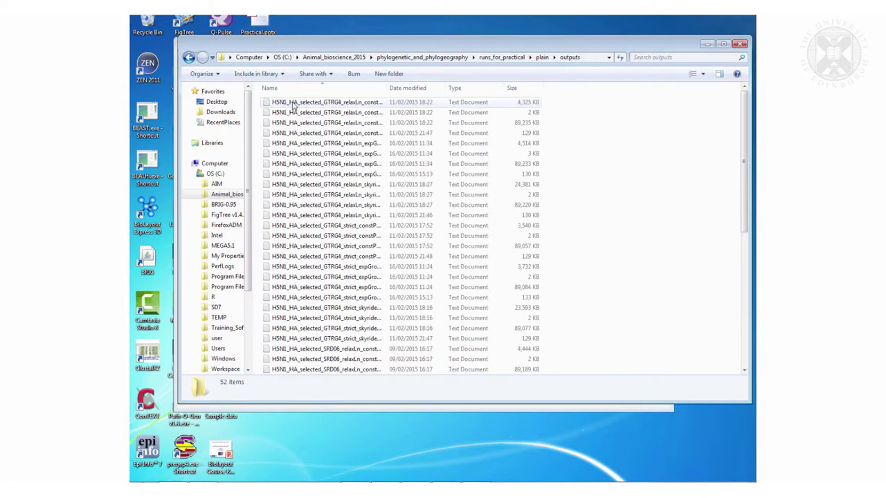
drag(385, 88, 518, 72)
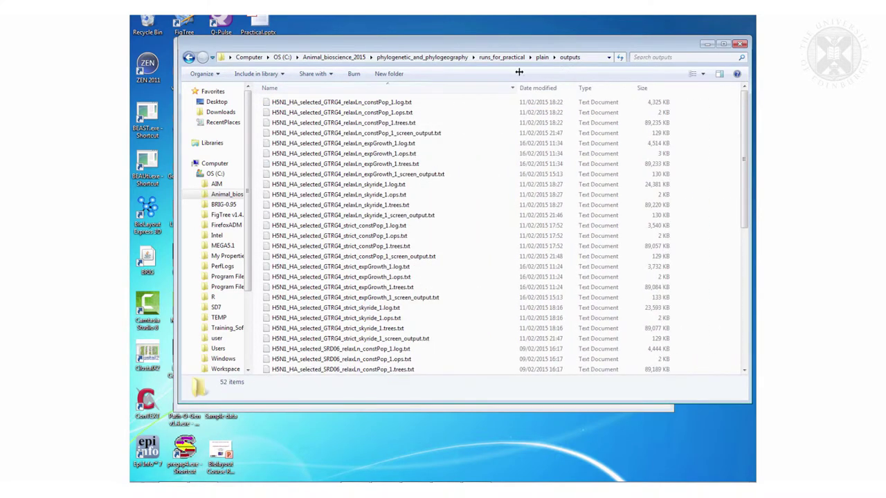
Open H5N1_HA_selected_GTRG4_relaxLn_constPop_1_screen_output.txt, enlarge its window, examine the operator analysis and run time at the end, and close it
click(361, 113)
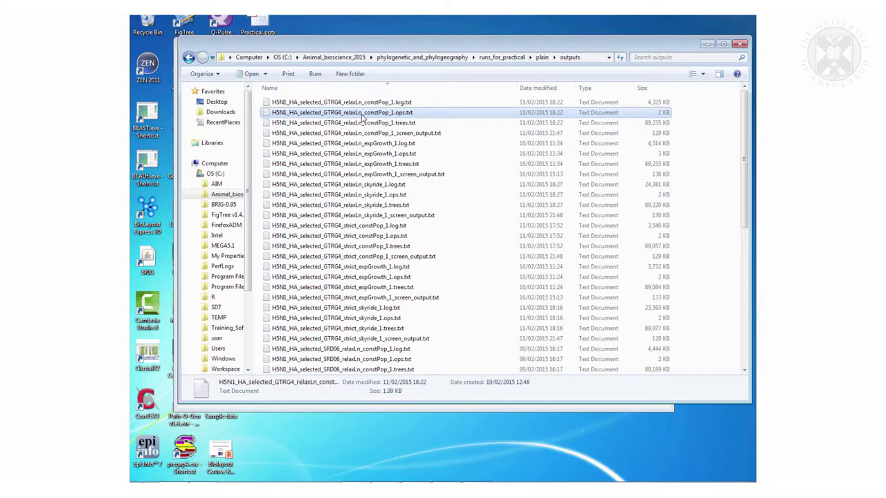
click(366, 133)
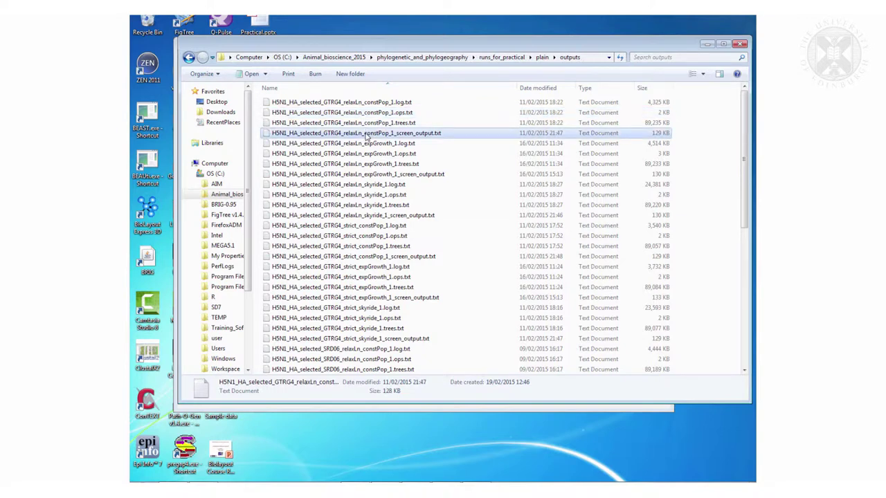
double_click(366, 135)
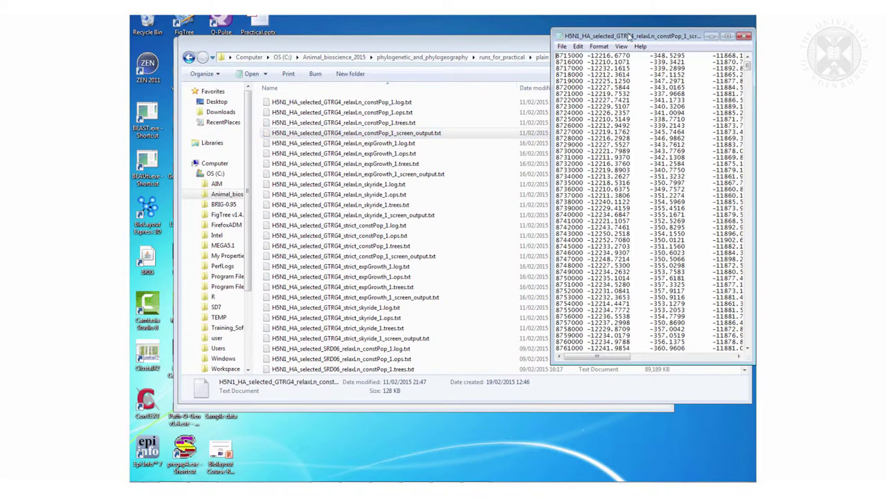
drag(628, 34, 290, 47)
drag(434, 97, 695, 94)
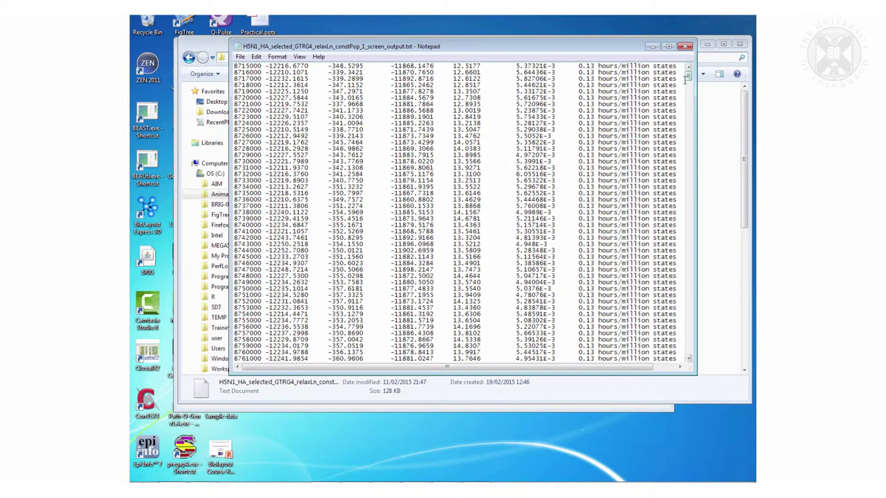
drag(690, 83, 696, 346)
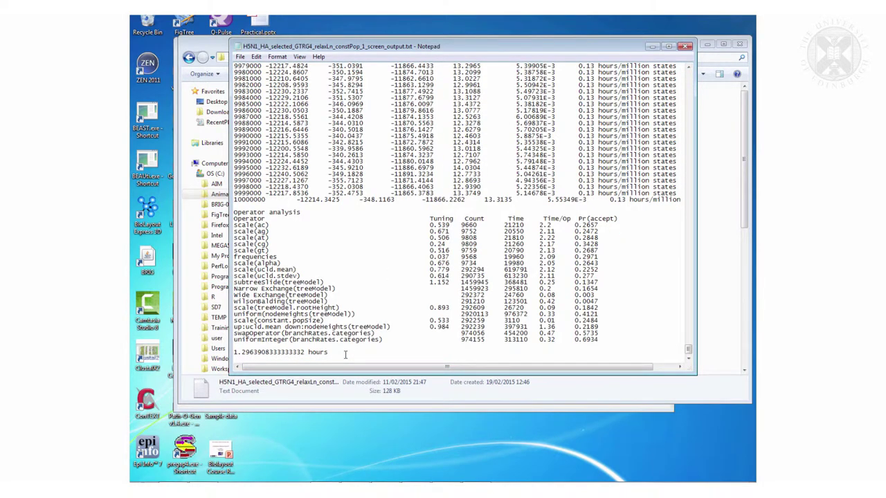
click(685, 46)
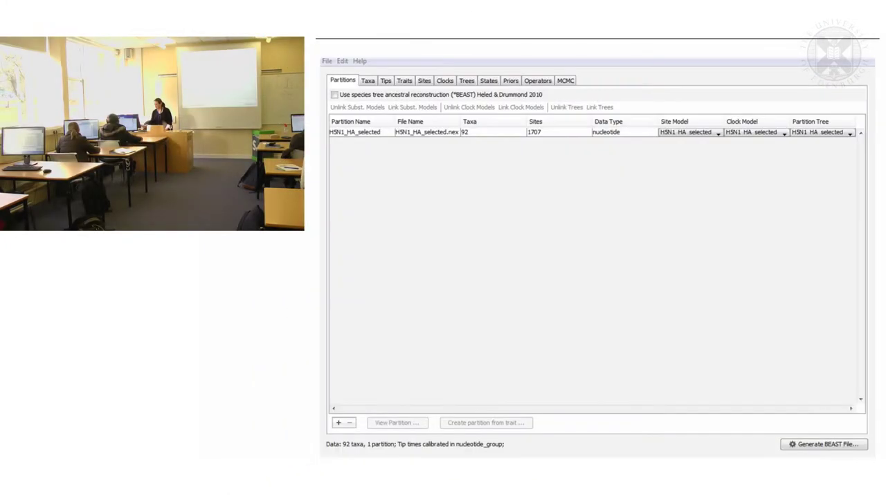
key(Right)
key(Right)
key(Right)
key(Right)
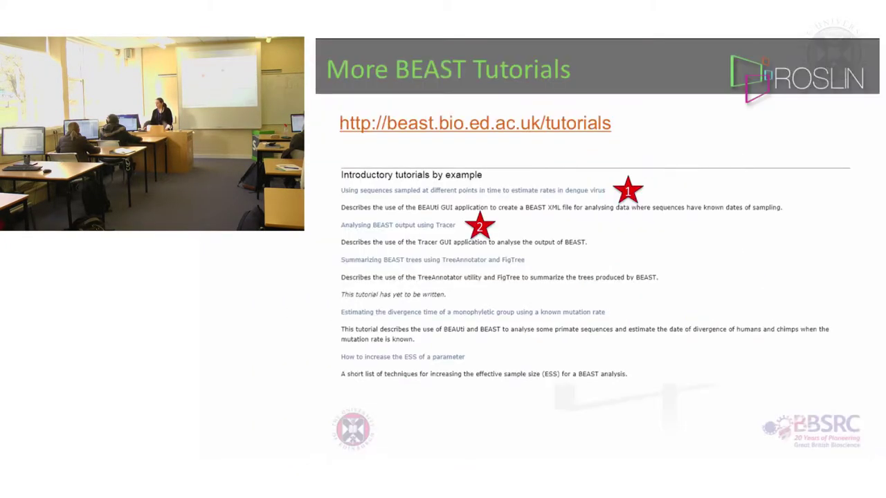
key(Right)
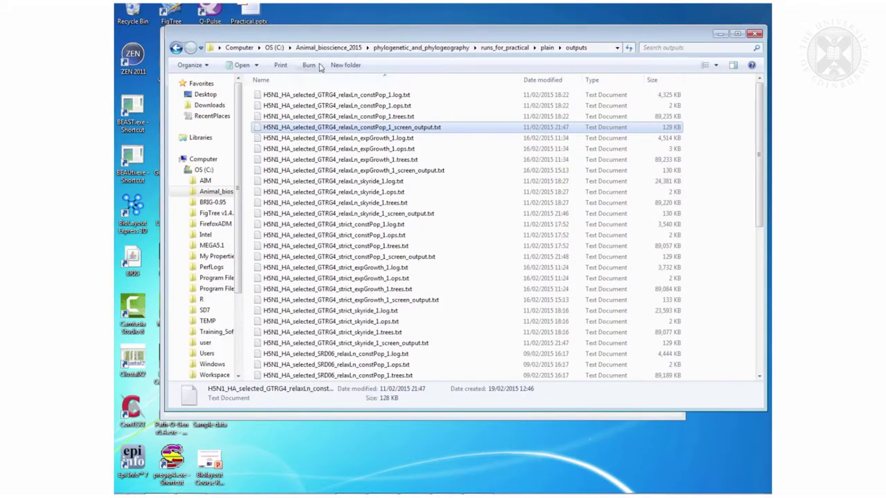
Browse to the Tracer v1.6 folder under Training_Software\Software on the C: drive and launch Tracer v1.6.exe
click(239, 47)
double_click(326, 109)
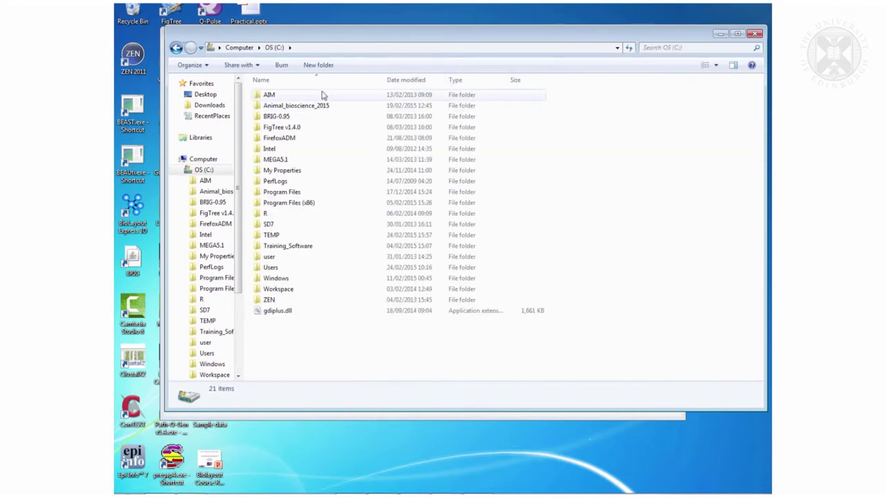
double_click(296, 248)
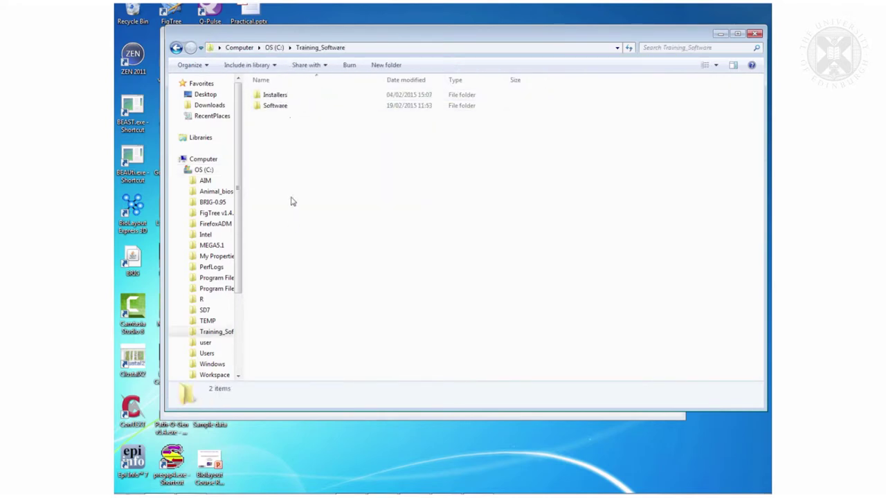
double_click(275, 105)
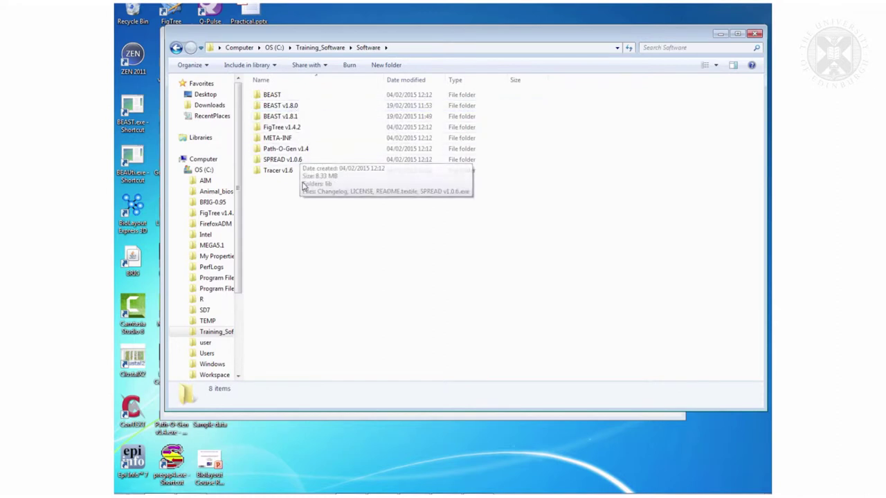
double_click(290, 173)
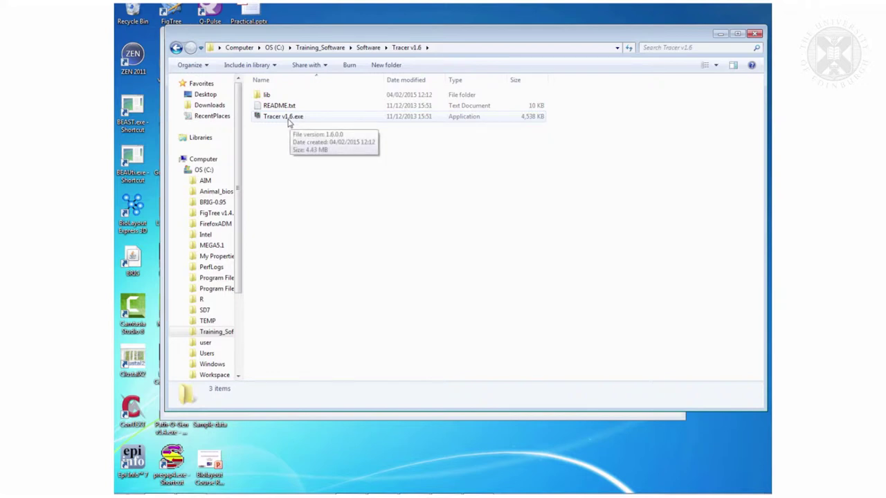
double_click(290, 120)
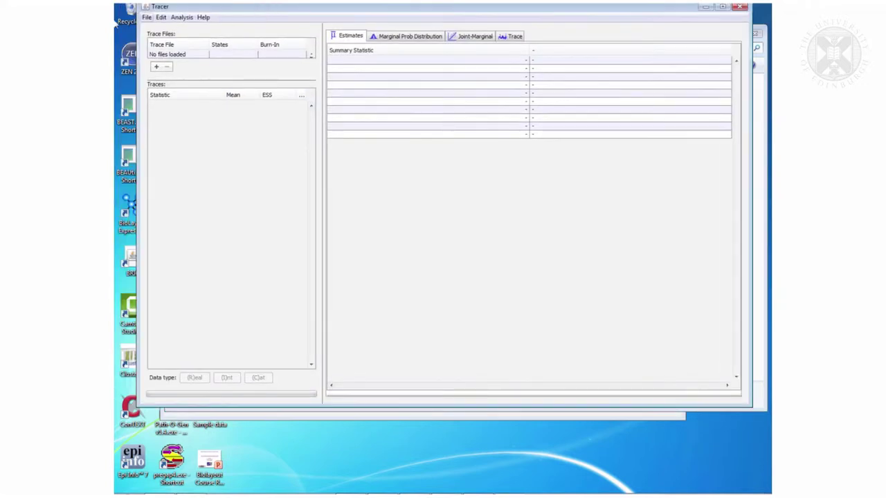
Import the trace file H5N1_HA_selected_GTRG4_relaxLn_constPop_1.log.txt from Animal_bioscience_2015\phylogenetic_and_phylogeography\runs_for_practical\plain\outputs on the C: drive
click(146, 17)
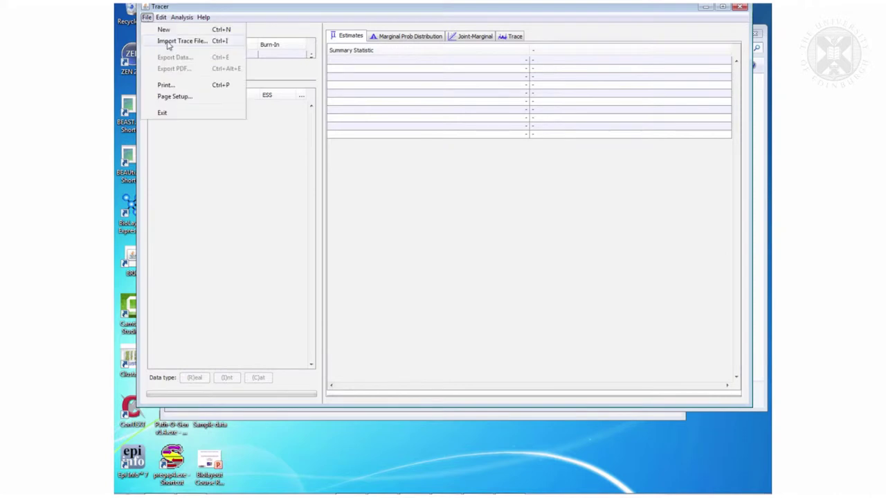
click(169, 42)
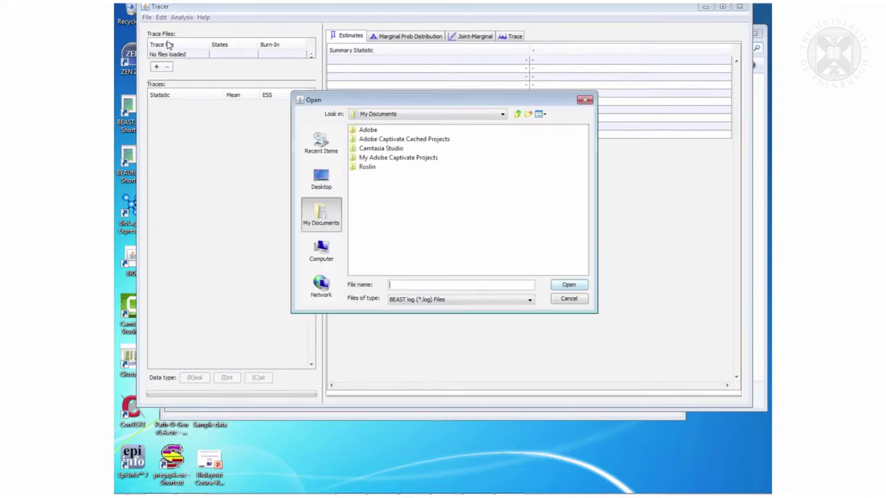
click(312, 256)
double_click(368, 130)
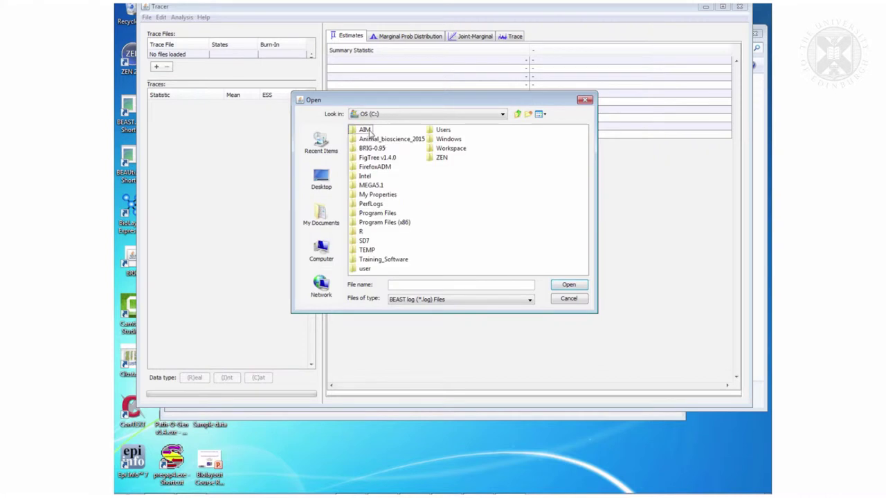
double_click(380, 141)
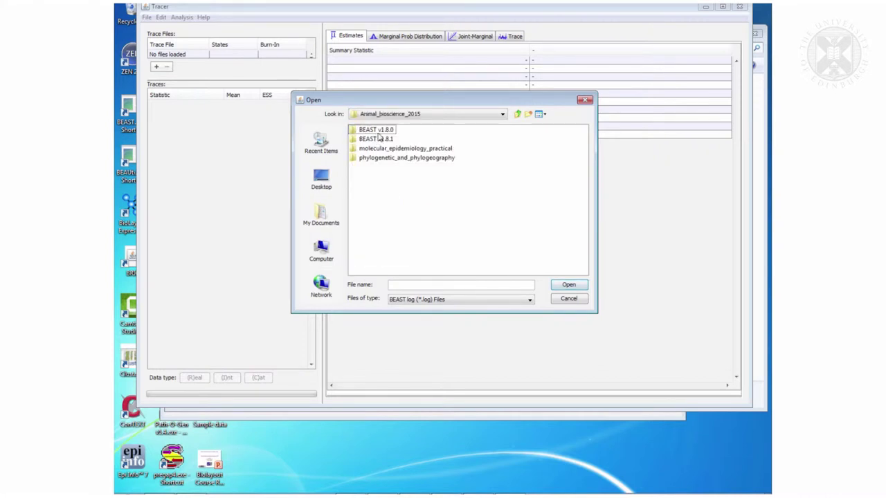
double_click(379, 159)
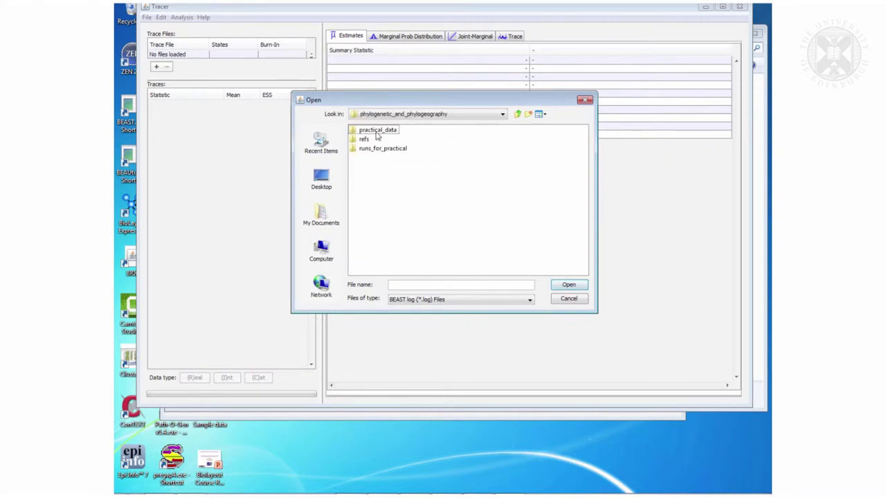
double_click(373, 148)
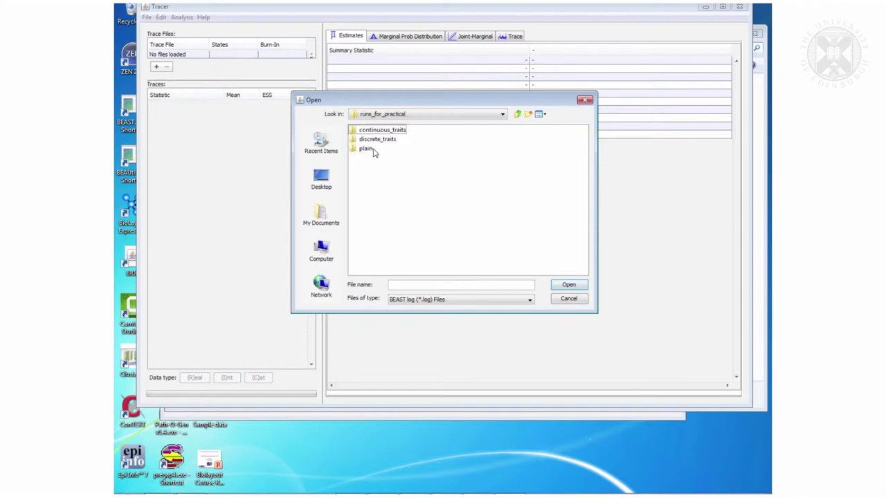
double_click(366, 149)
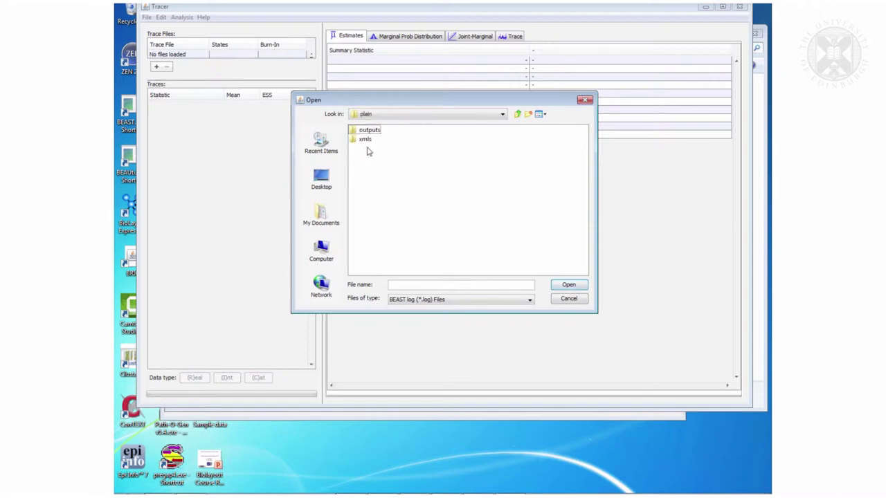
click(369, 133)
double_click(368, 133)
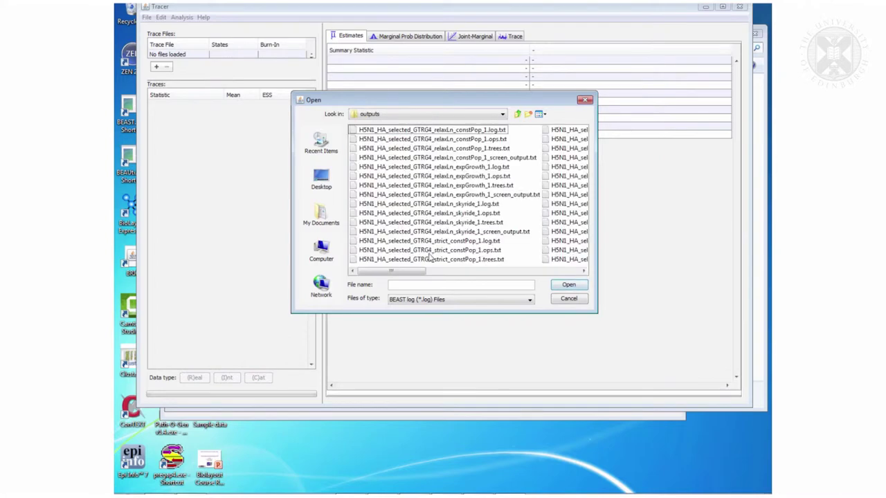
click(453, 132)
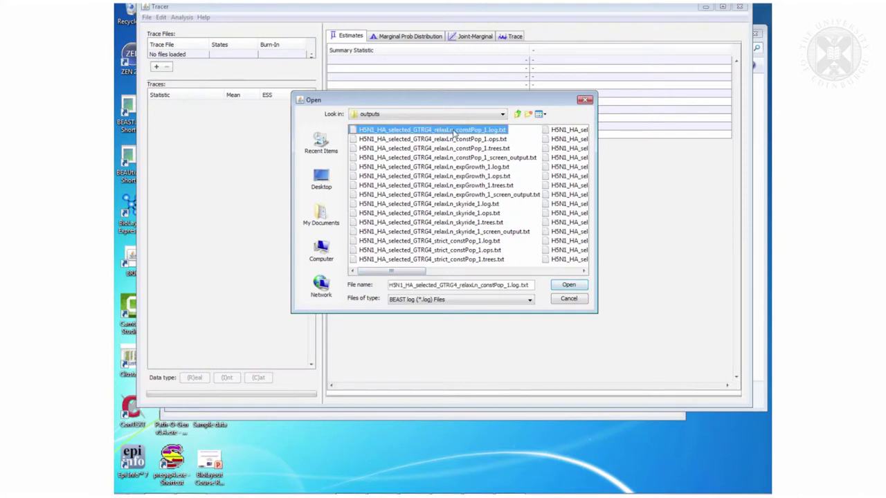
click(567, 286)
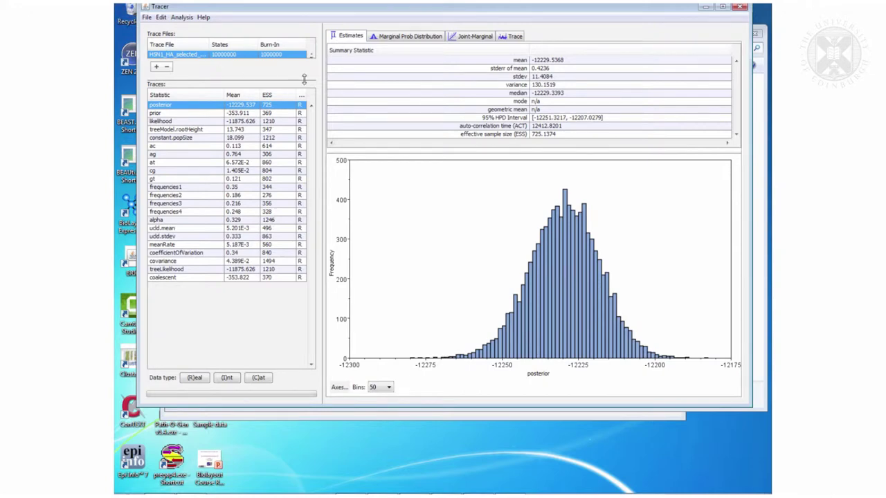
Widen the trace lists and the Trace File column to show the full file name
drag(320, 79, 415, 72)
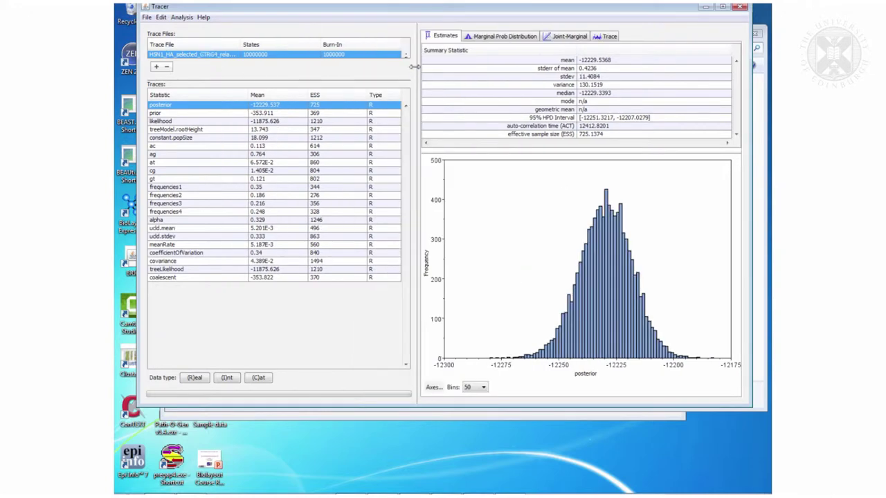
drag(239, 43, 316, 42)
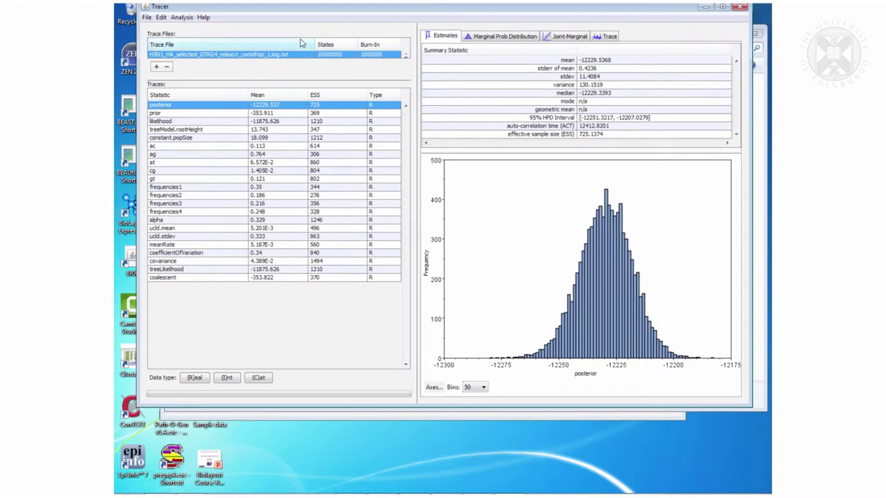
click(146, 17)
mouse_move(203, 17)
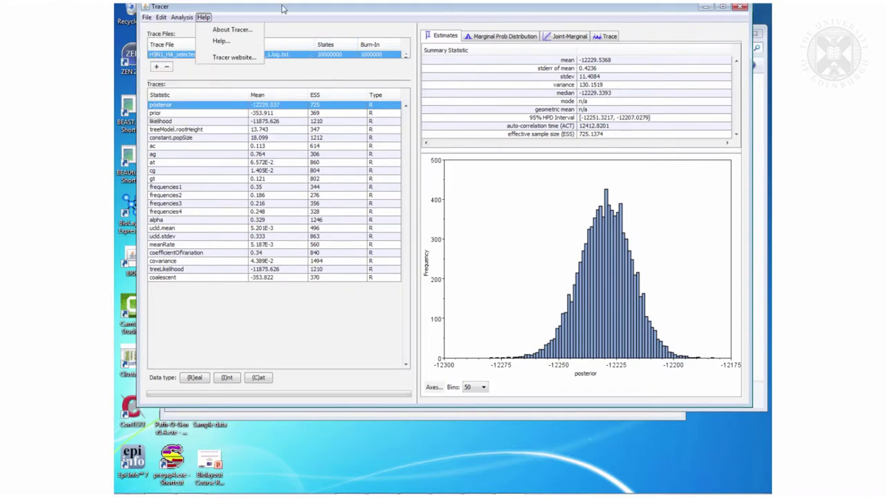
click(282, 8)
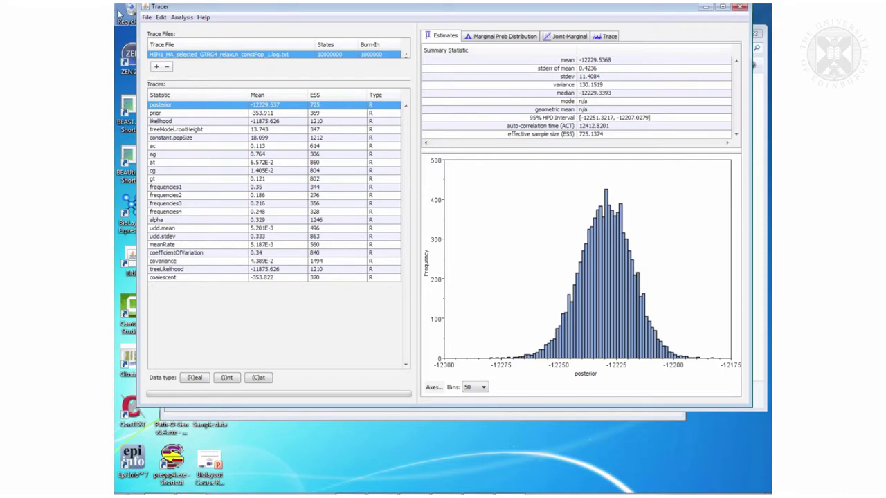
Import a second trace file, H5N1_HA_selected_SRD06_relaxLn_constPop_1.log.txt, filtering the file list with *SRD06*rel*const*
click(145, 18)
click(180, 41)
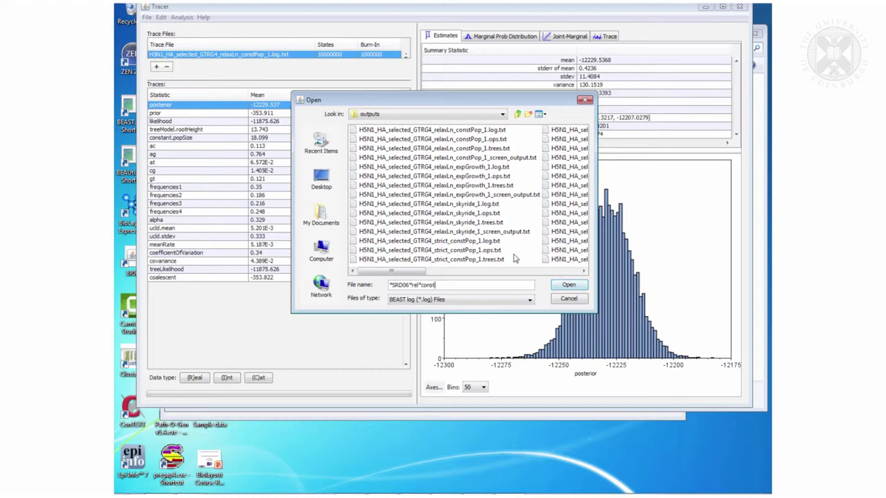
key(Return)
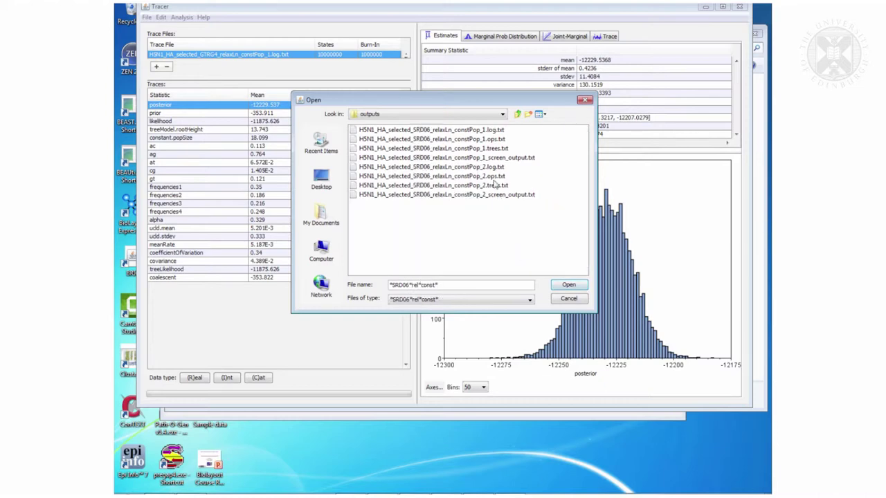
click(460, 131)
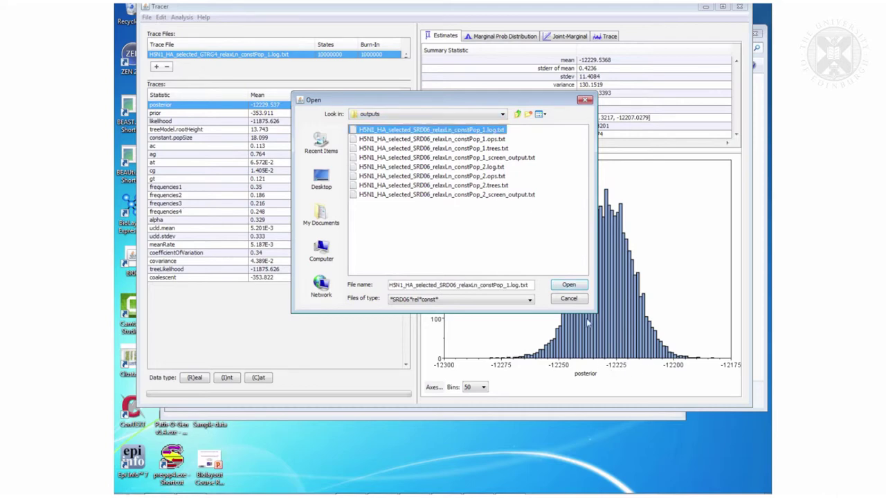
click(580, 287)
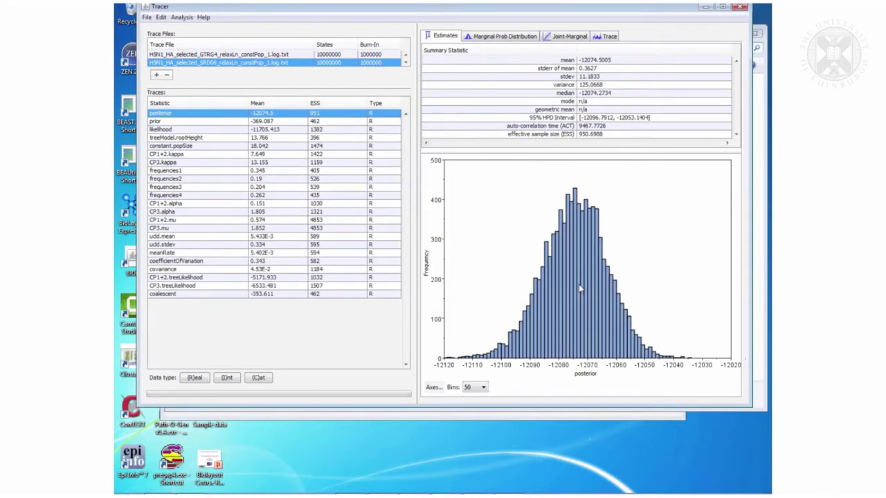
Select both the GTRG4 and SRD06 trace files and compare their prior, likelihood, treeModel.rootHeight and posterior estimates
click(205, 55)
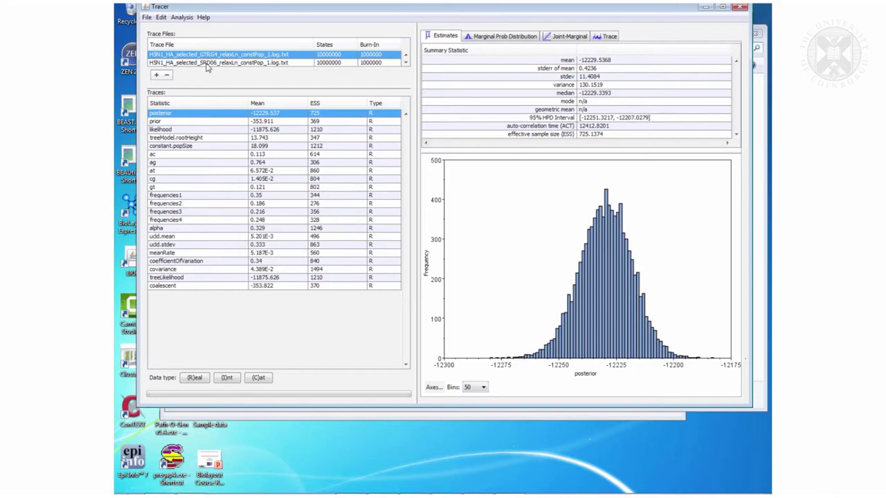
shift+click(206, 63)
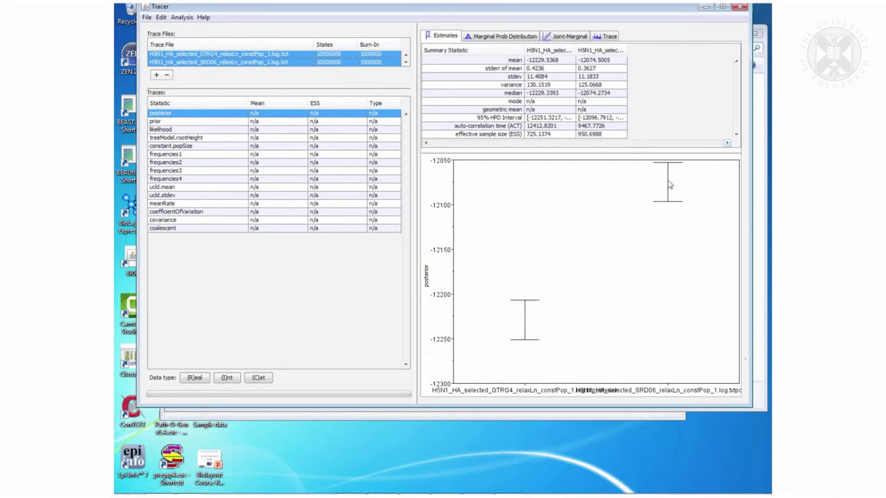
click(204, 124)
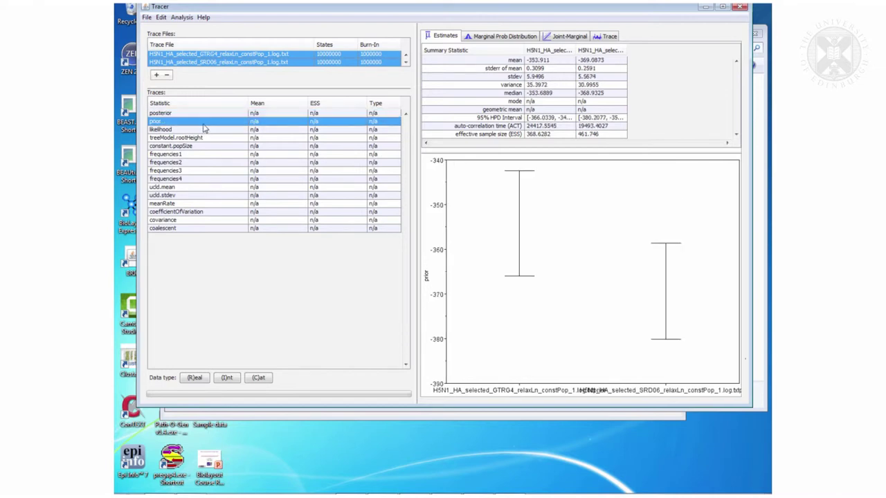
click(203, 130)
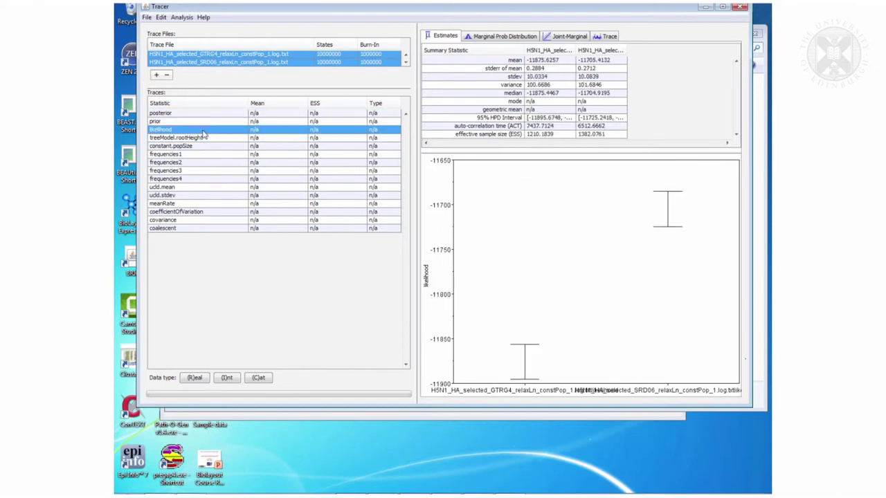
click(206, 139)
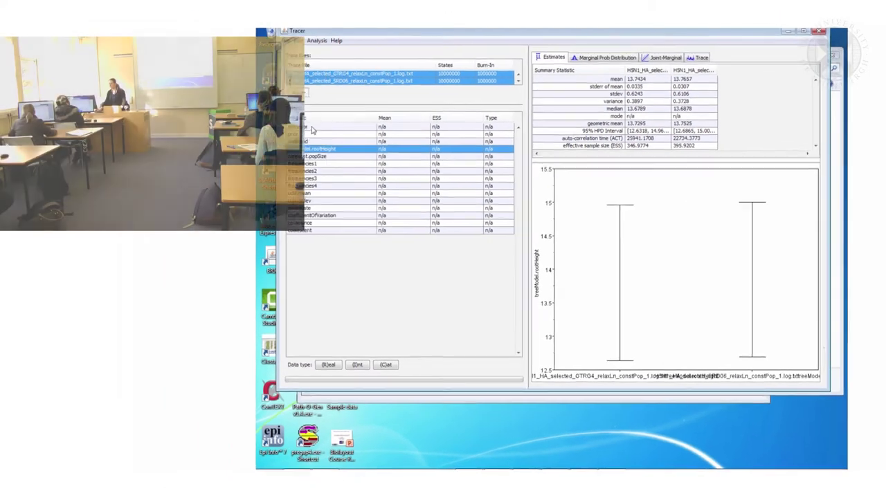
click(197, 115)
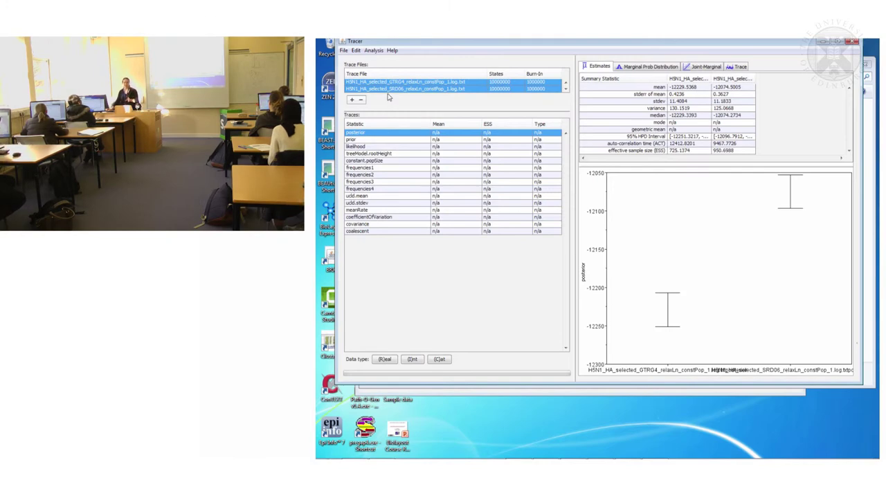
Run a model comparison of the two trace files on the likelihood trace, using the aicm analysis type and 10 bootstrap replicates
click(374, 50)
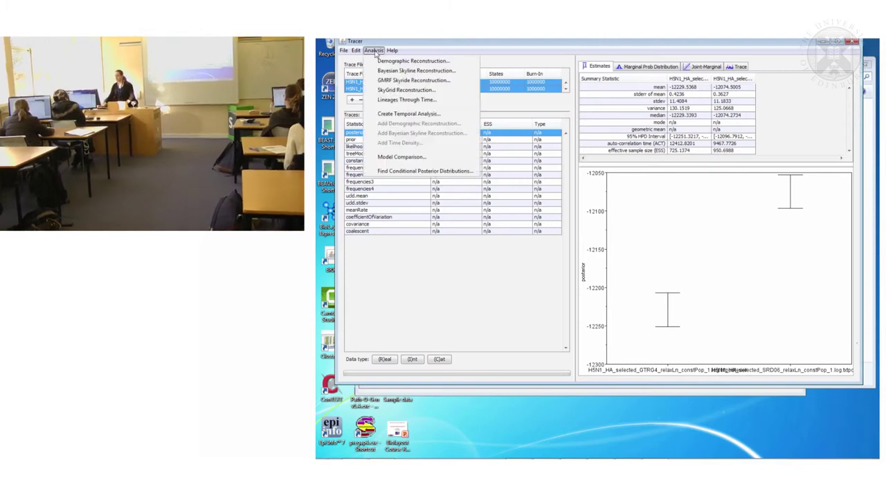
click(401, 157)
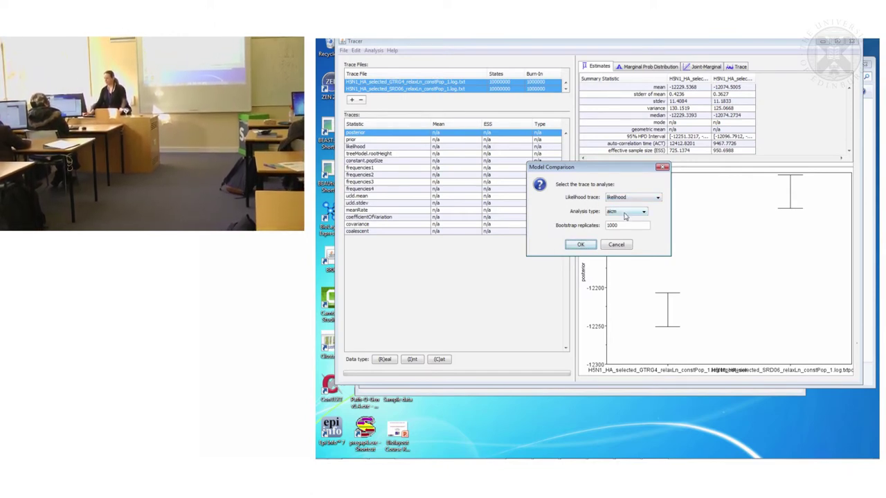
click(623, 225)
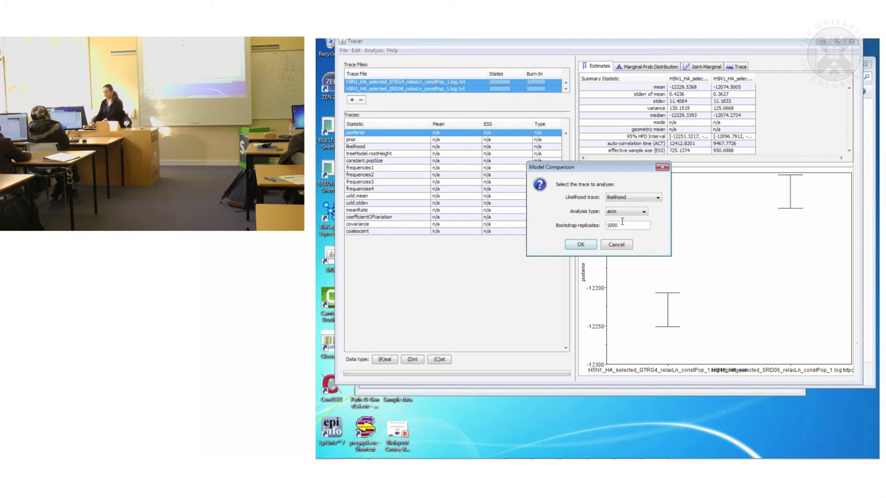
key(BackSpace)
key(BackSpace)
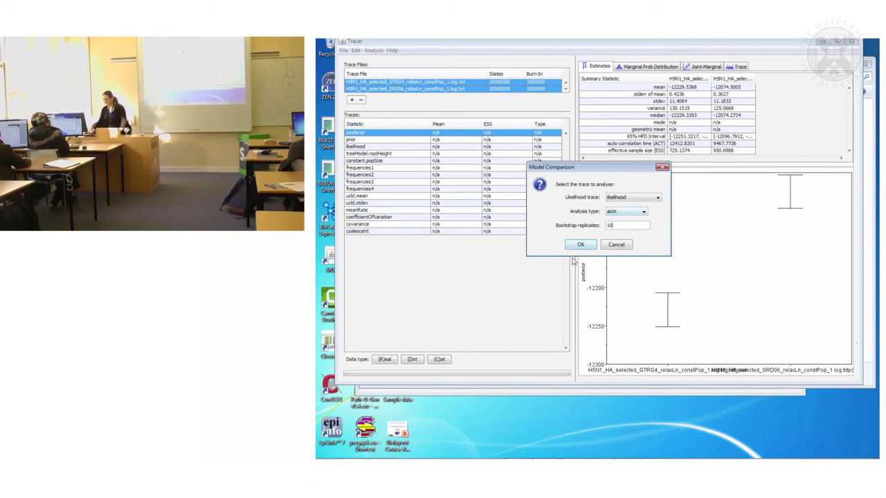
click(580, 245)
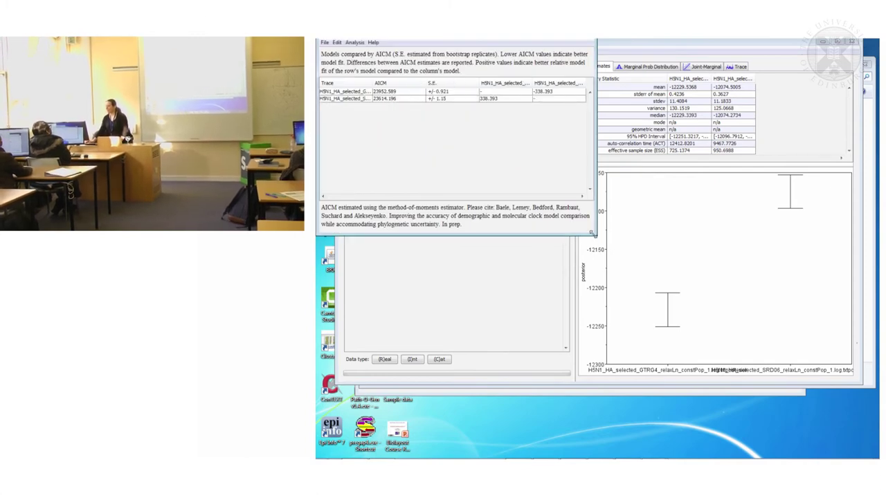
Enlarge the model comparison results window and widen its Trace column to show the full log file names
drag(596, 236, 784, 253)
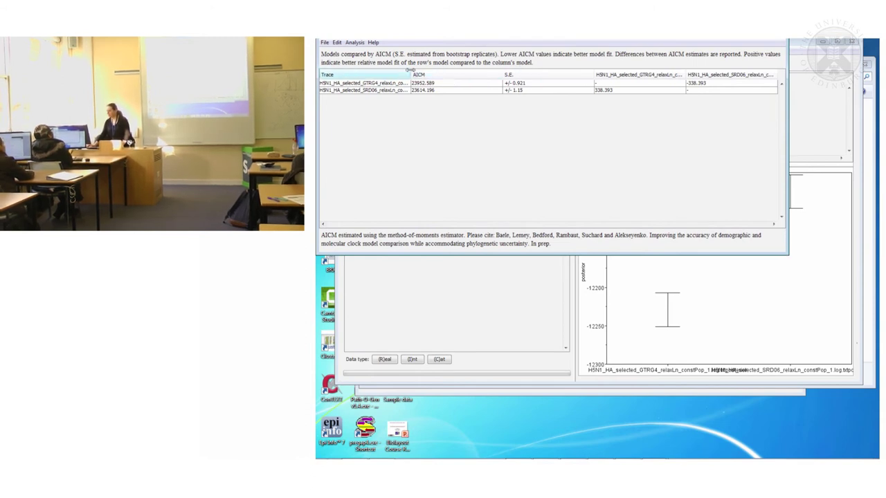
drag(410, 70, 444, 73)
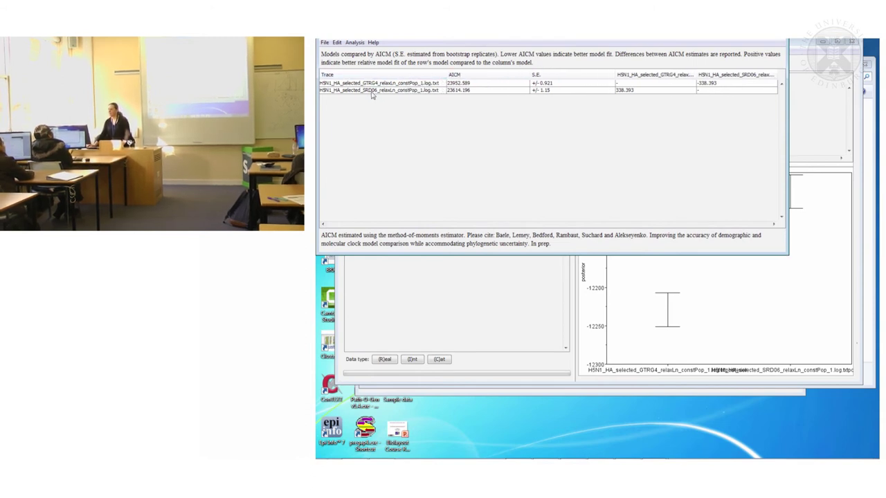